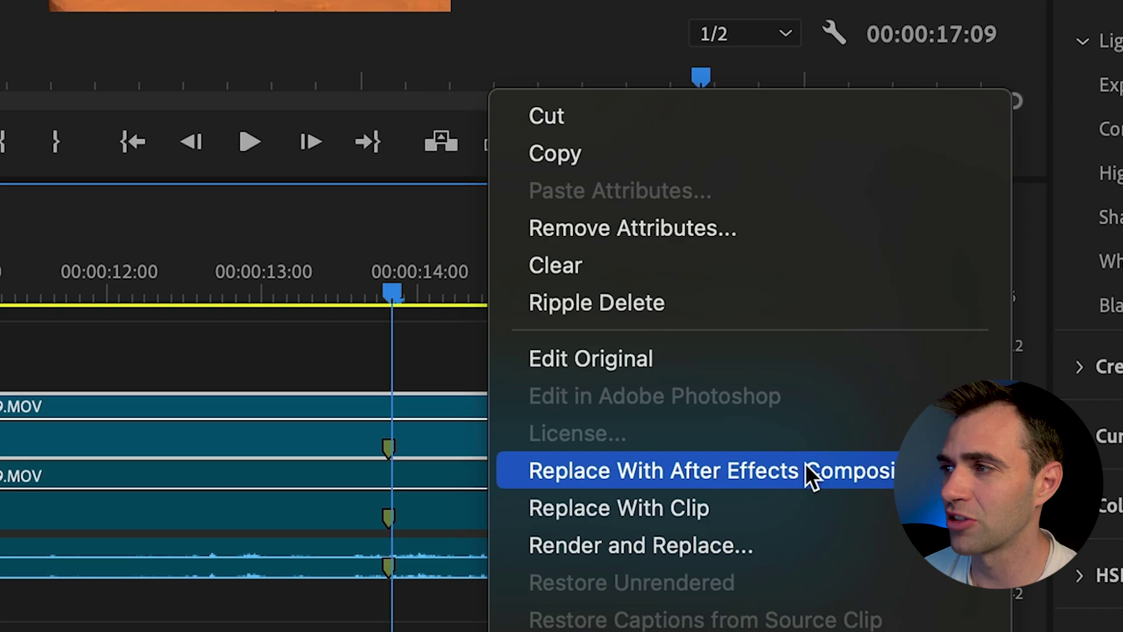
Step: Draw an oval mask around the seated person on the IMG_3429 layer
{"action": "left_click", "coordinate": [806, 464]}
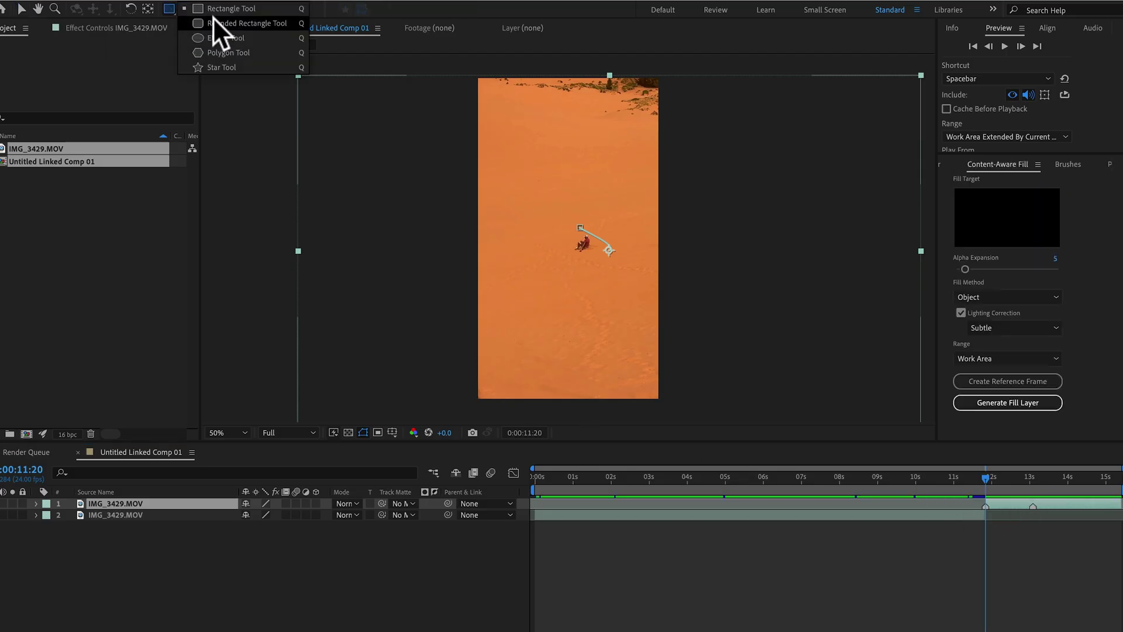
{"action": "left_click_drag", "start_coordinate": [575, 230], "coordinate": [592, 253]}
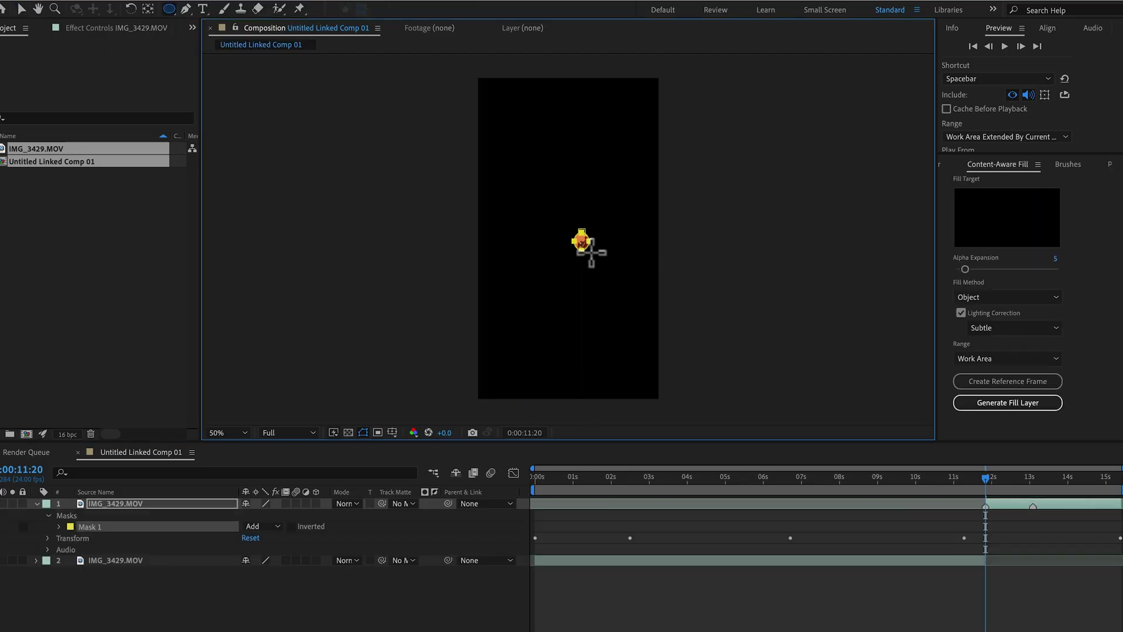
{"action": "key", "text": "v"}
{"action": "key", "text": "period"}
{"action": "key", "text": "period"}
Step: Set the mask mode to None and stretch the mask into an egg shape
{"action": "left_click", "coordinate": [277, 526]}
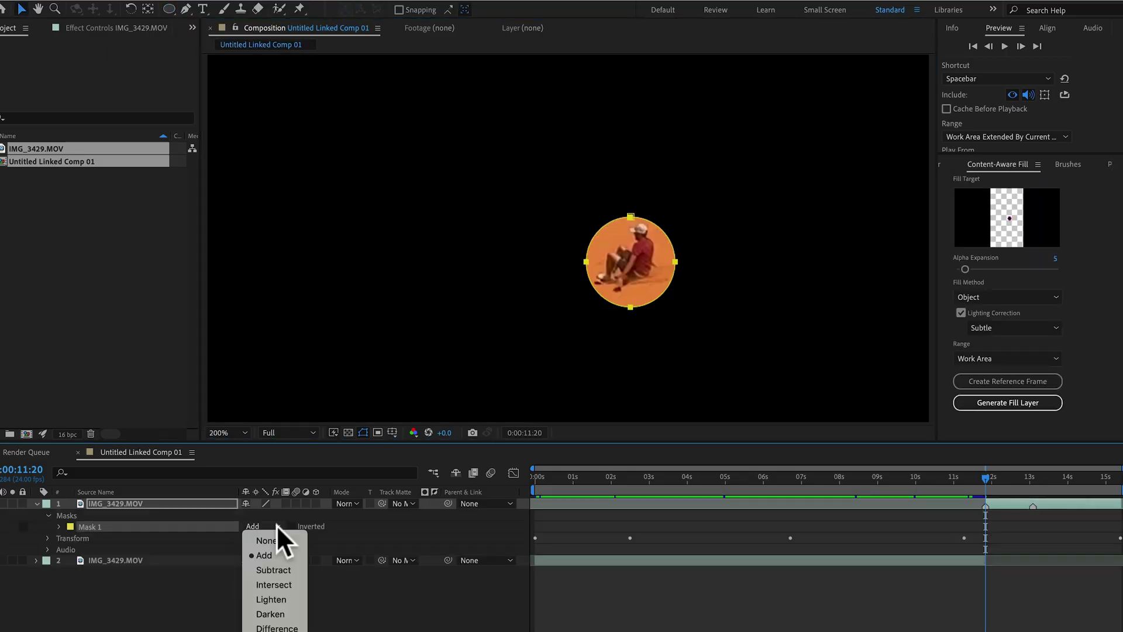
{"action": "left_click", "coordinate": [280, 546]}
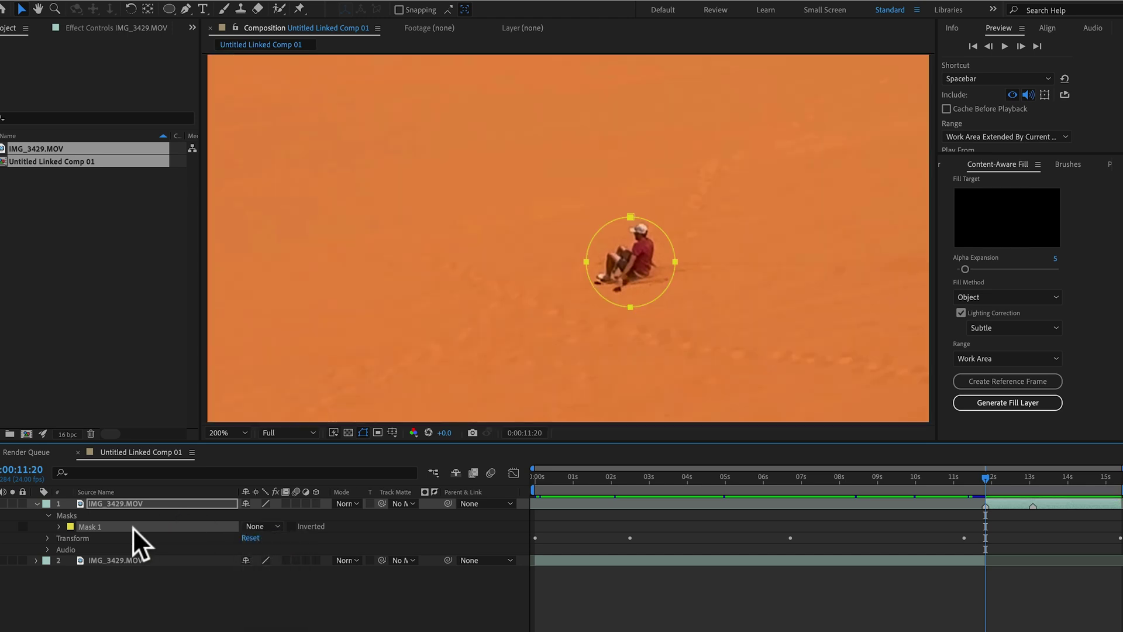
{"action": "left_click_drag", "start_coordinate": [676, 260], "coordinate": [703, 261]}
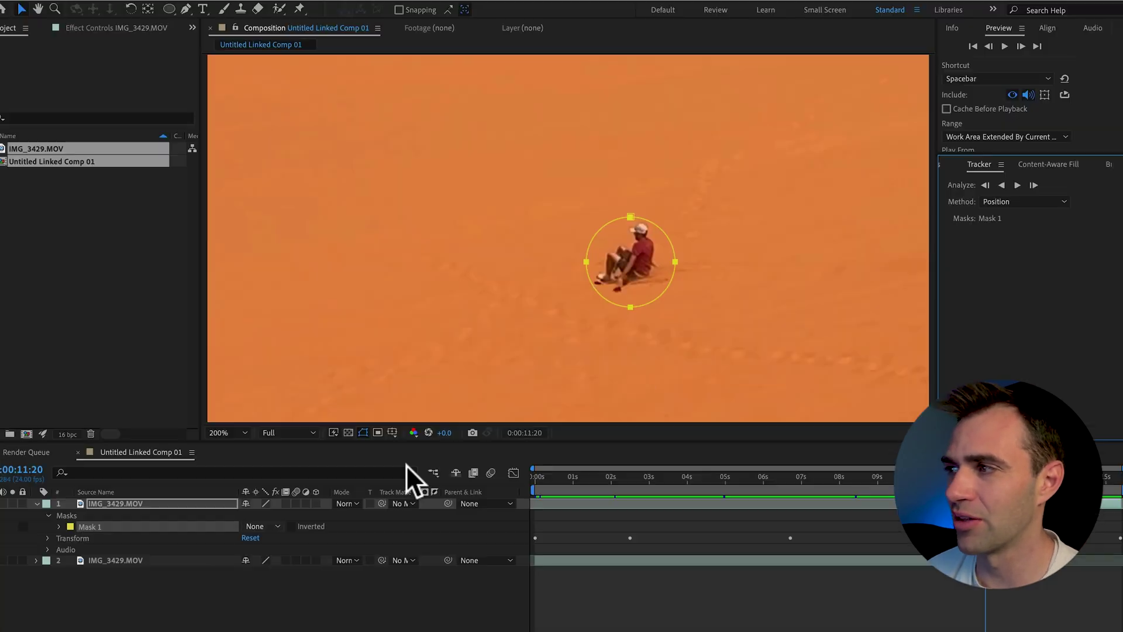
Step: Track Mask 1 forward through the shot and switch its mode to Subtract
{"action": "left_click", "coordinate": [1016, 185]}
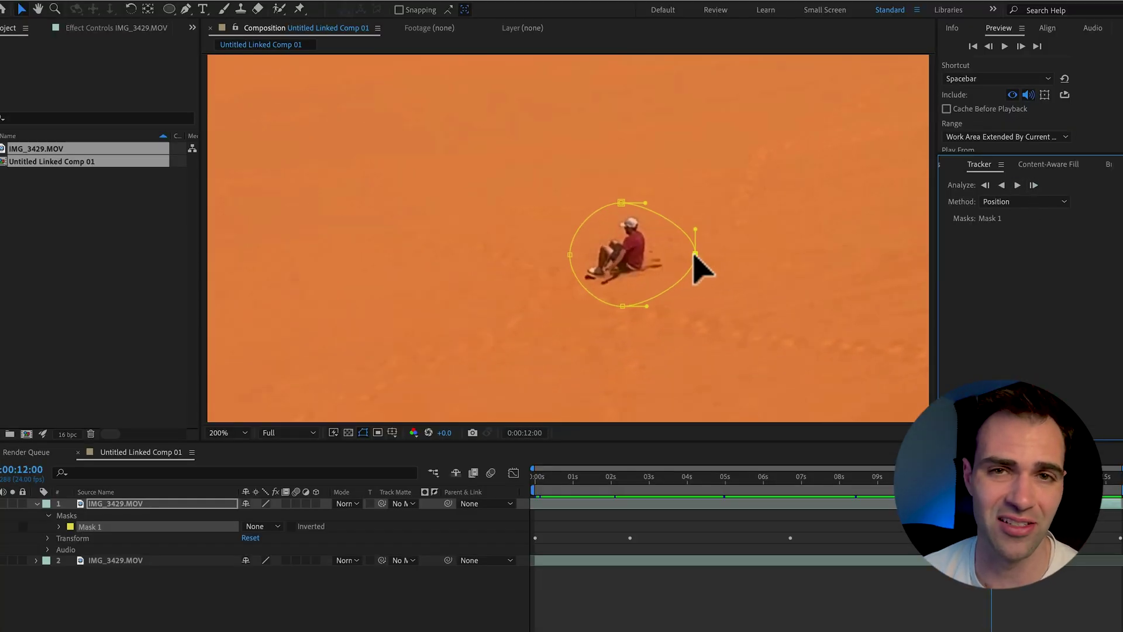
{"action": "left_click", "coordinate": [276, 526]}
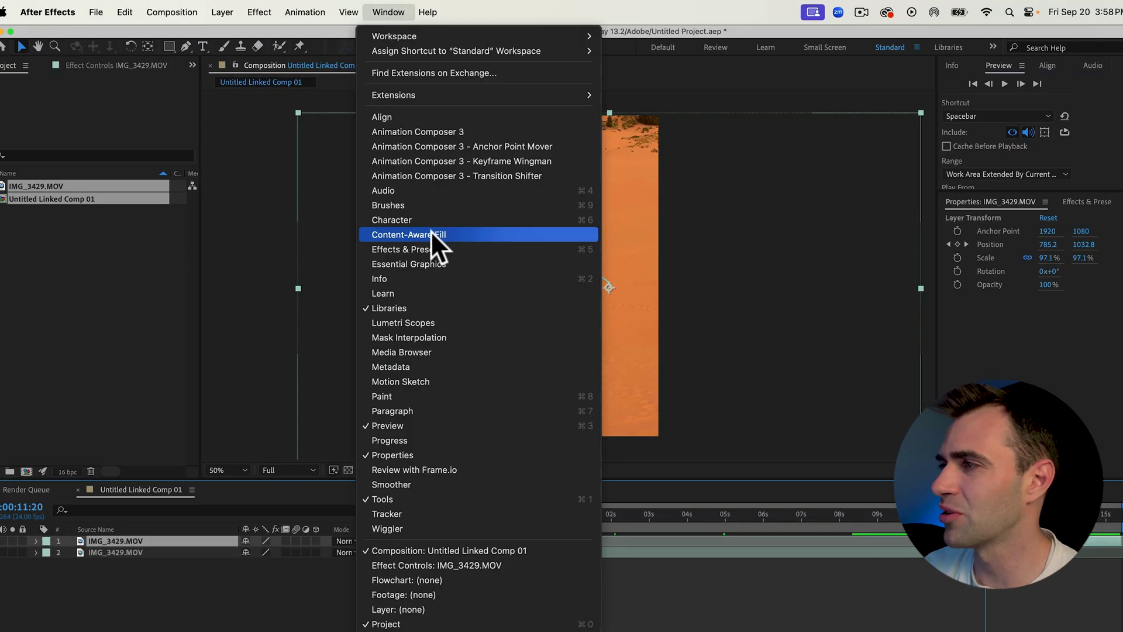
{"action": "left_click", "coordinate": [432, 233]}
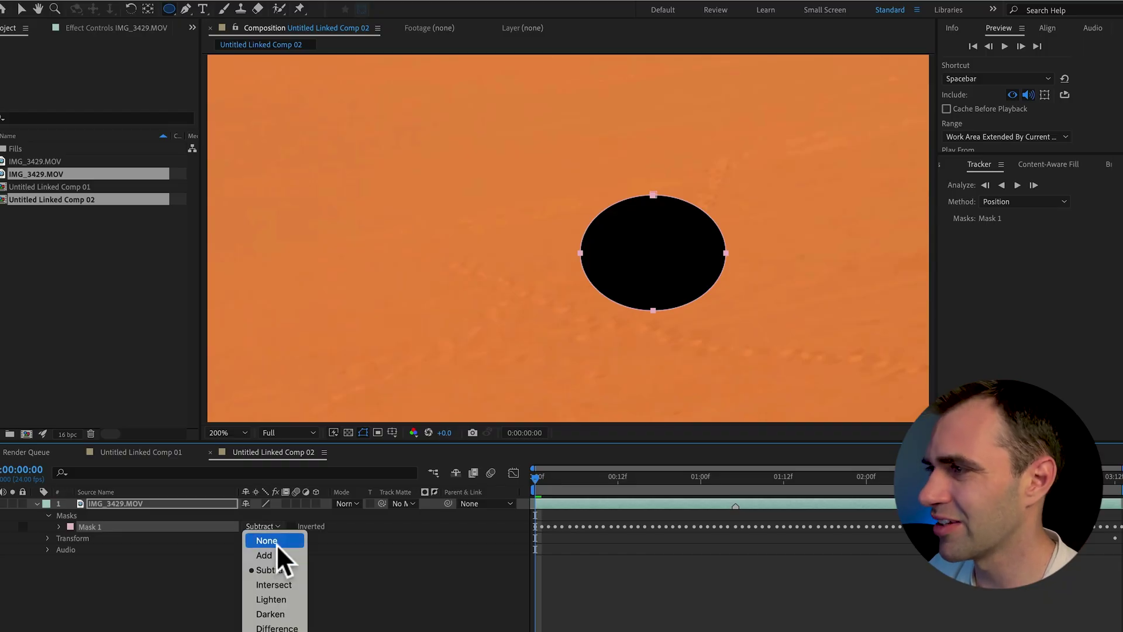
Step: Show Content-Aware Fill settings, then replace the man with sand via Photoshop's Generative Fill
{"action": "left_click", "coordinate": [277, 544]}
{"action": "left_click", "coordinate": [1060, 165]}
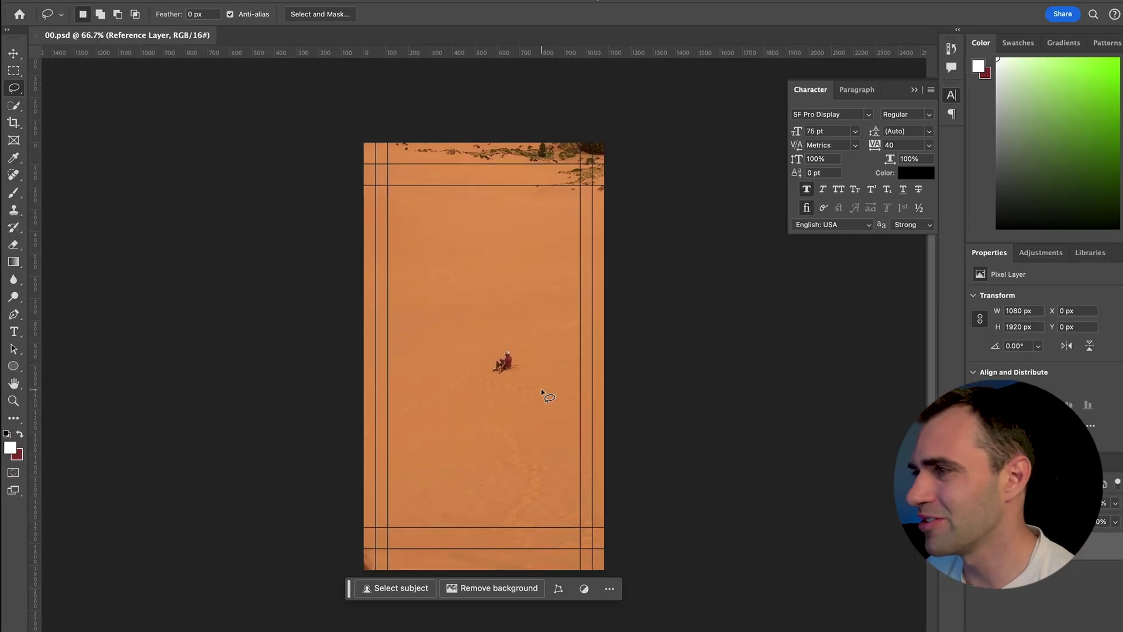
{"action": "key", "text": "ctrl+plus"}
{"action": "key", "text": "ctrl+plus"}
{"action": "key", "text": "ctrl+plus"}
{"action": "key", "text": "ctrl+plus"}
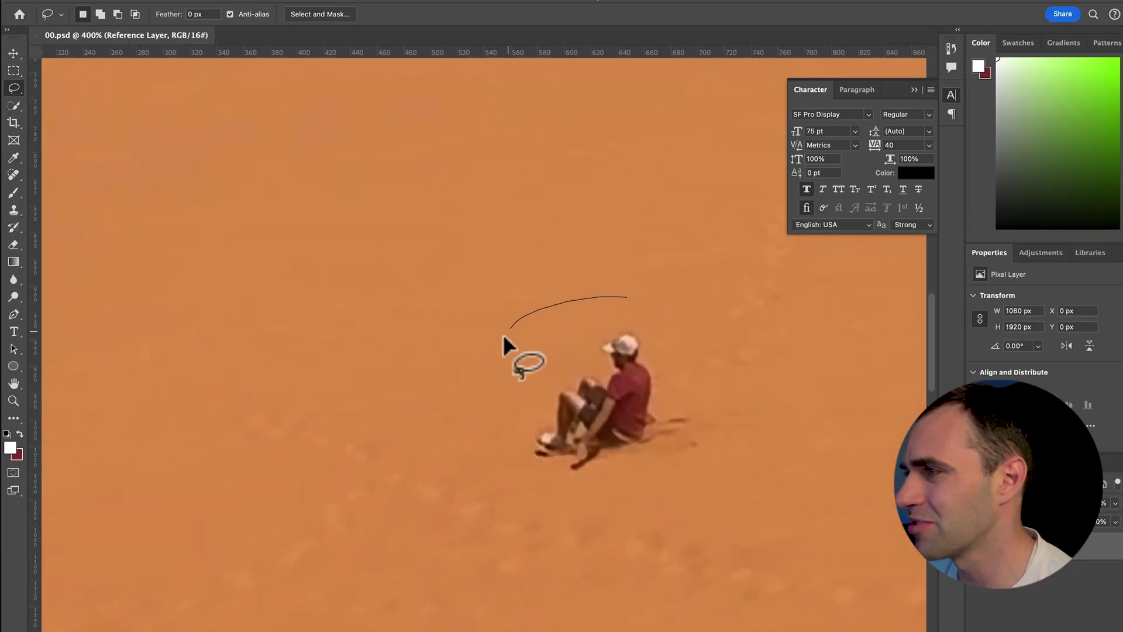
{"action": "mouse_move", "coordinate": [505, 346]}
{"action": "left_mouse_down"}
{"action": "mouse_move", "coordinate": [752, 447]}
{"action": "mouse_move", "coordinate": [702, 316]}
{"action": "left_mouse_up"}
{"action": "left_click", "coordinate": [519, 532]}
{"action": "left_click", "coordinate": [759, 533]}
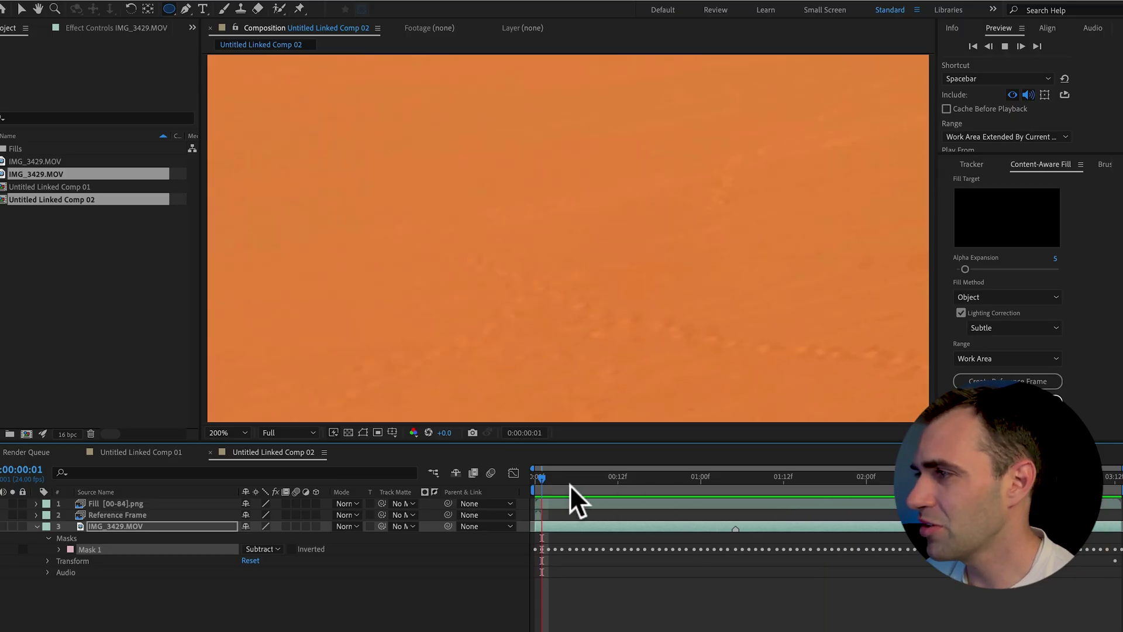
Step: Preview the shot to check the hole, then generate the Content-Aware fill layer
{"action": "key", "text": "space"}
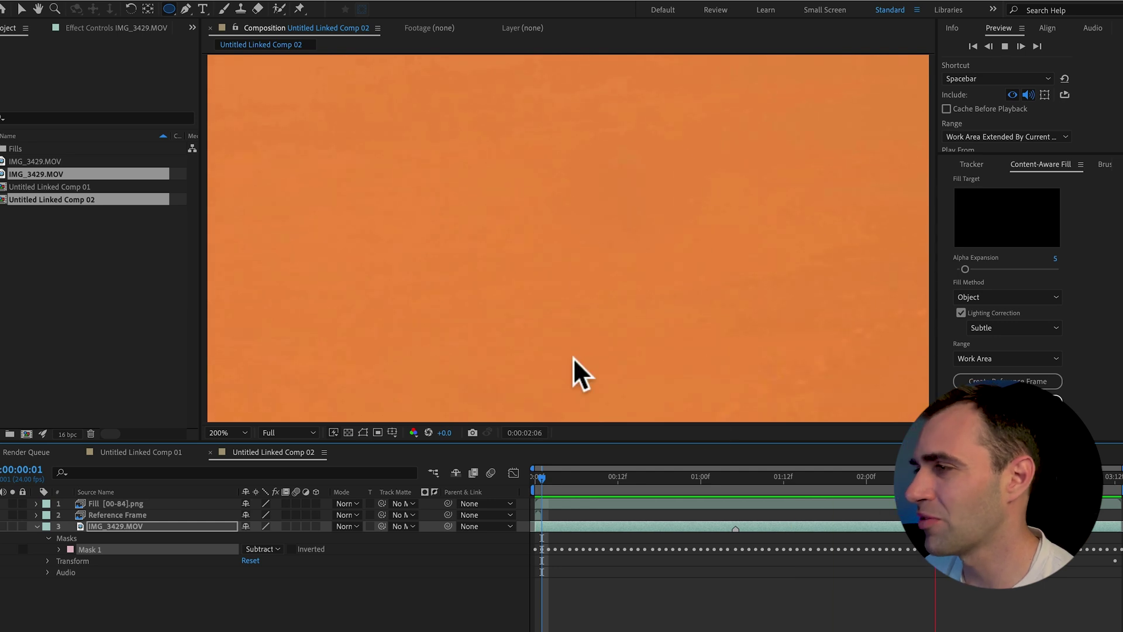
{"action": "key", "text": "space"}
{"action": "left_click", "coordinate": [1018, 402]}
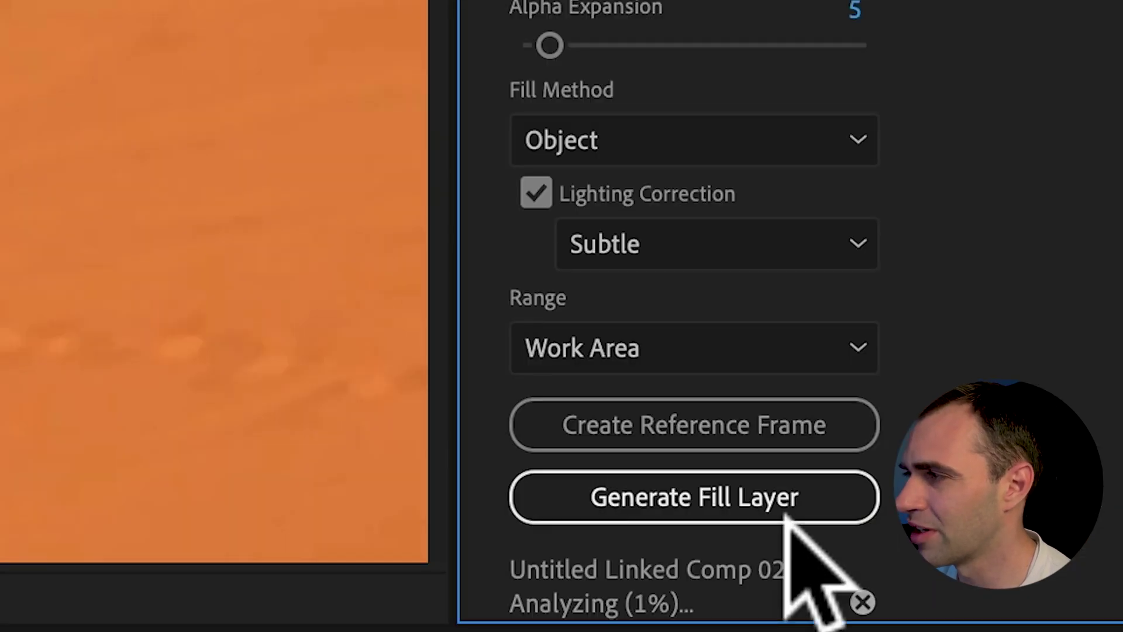